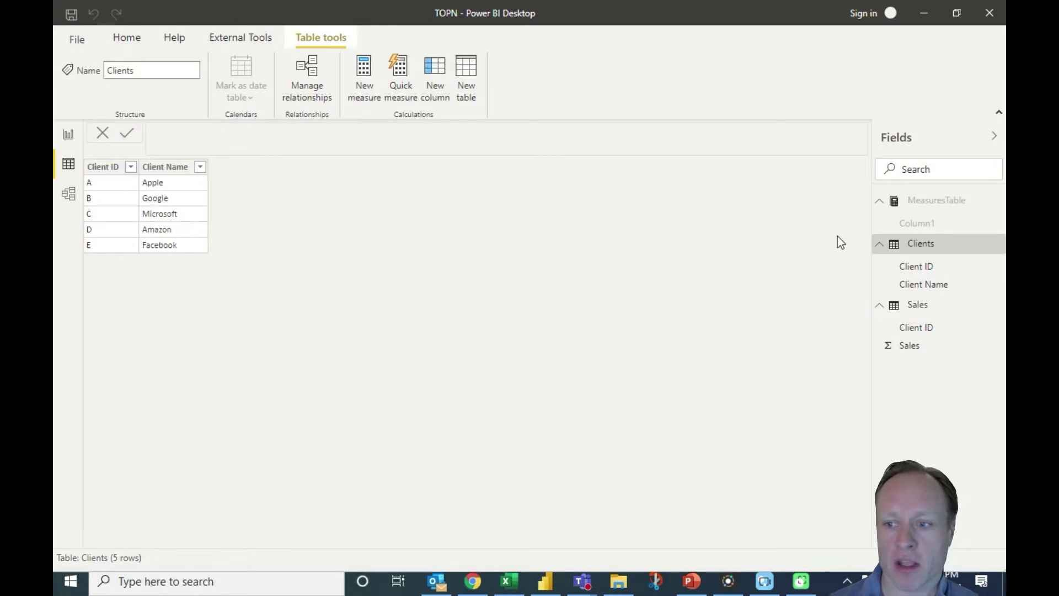
Show the Sales table's nine rows of Client ID and Sales amounts in Data view
left_click(912, 308)
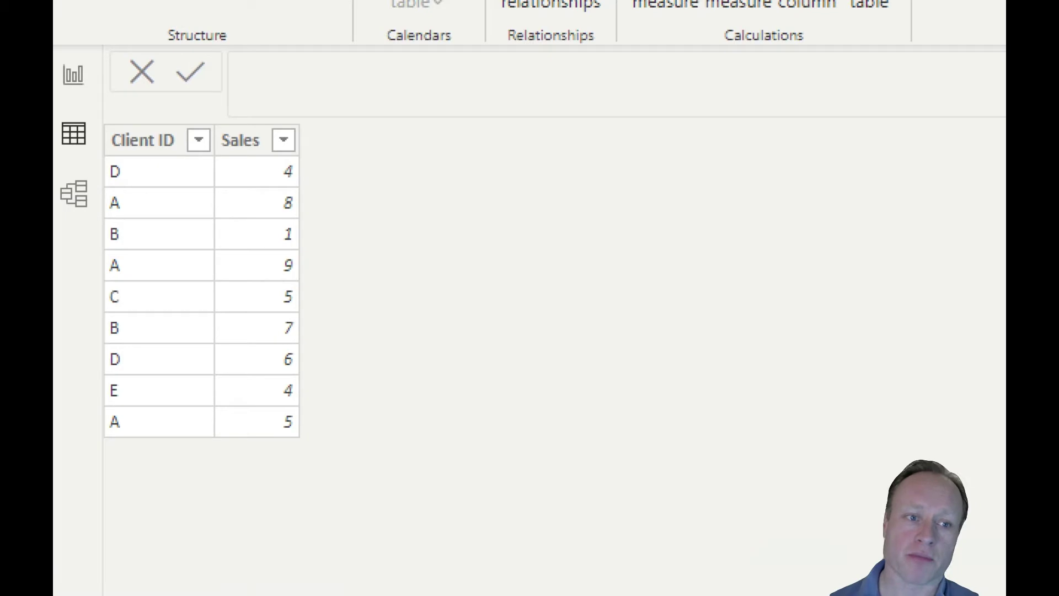
Confirm the one-to-many Client ID relationship between Clients and Sales, then go to the empty report page
left_click(73, 193)
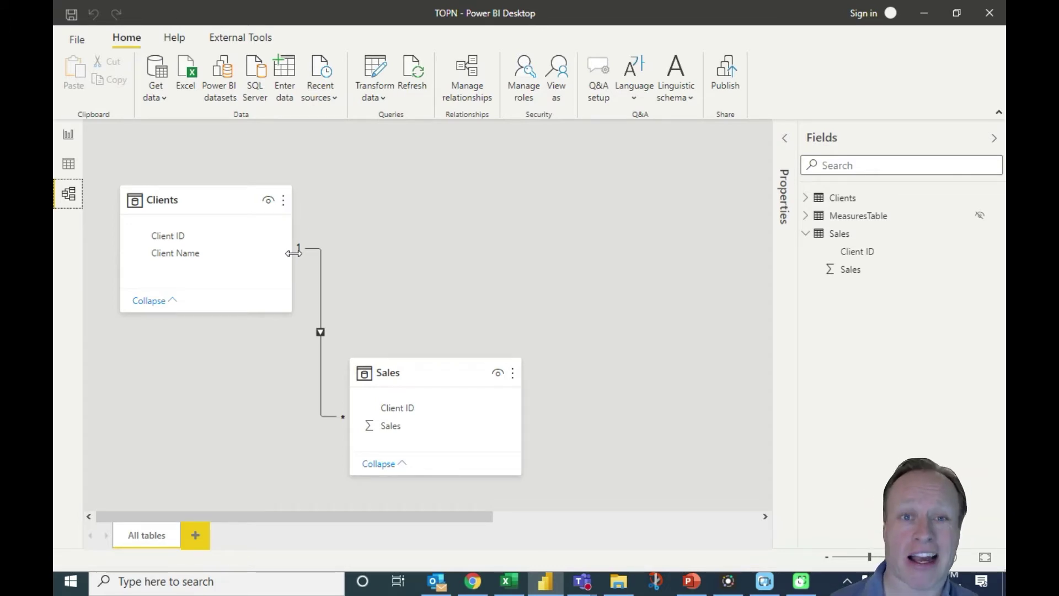
left_click(69, 137)
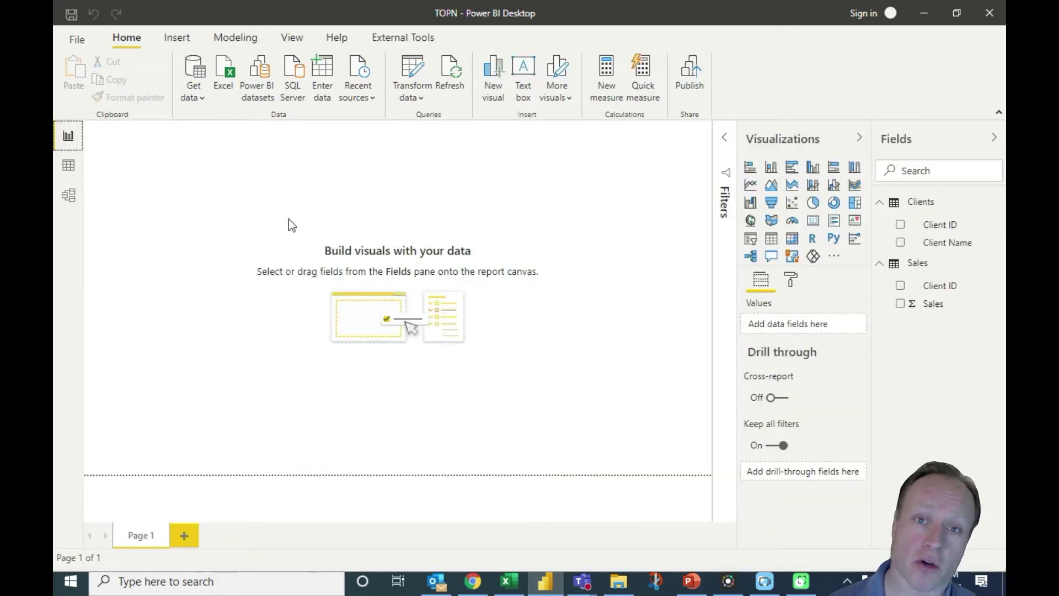
Create the Sum Sales measure in the Sales table as SUM(Sales[Sales]), then view the data
right_click(929, 303)
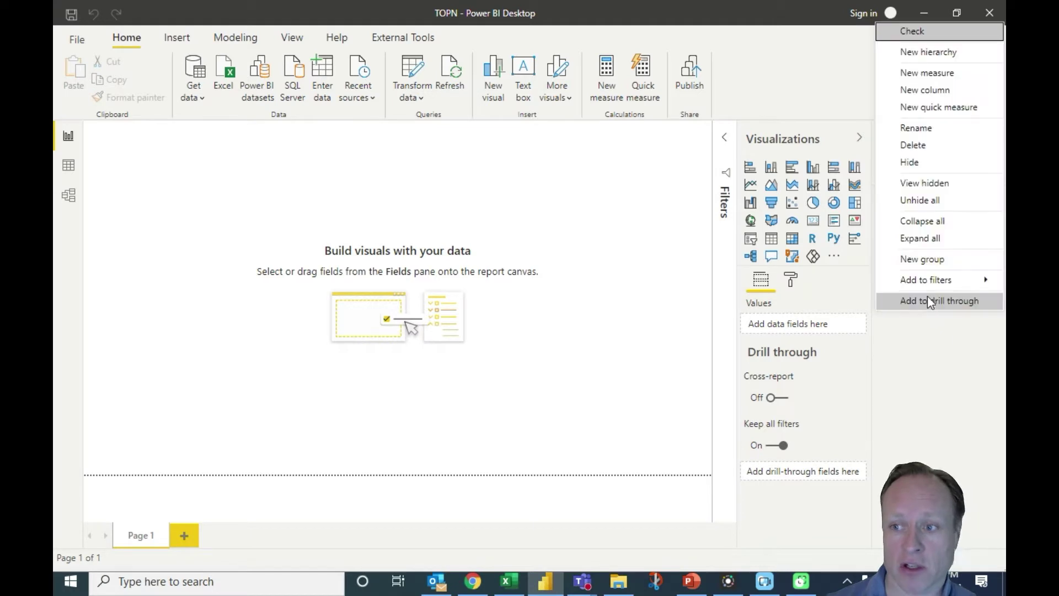
left_click(926, 80)
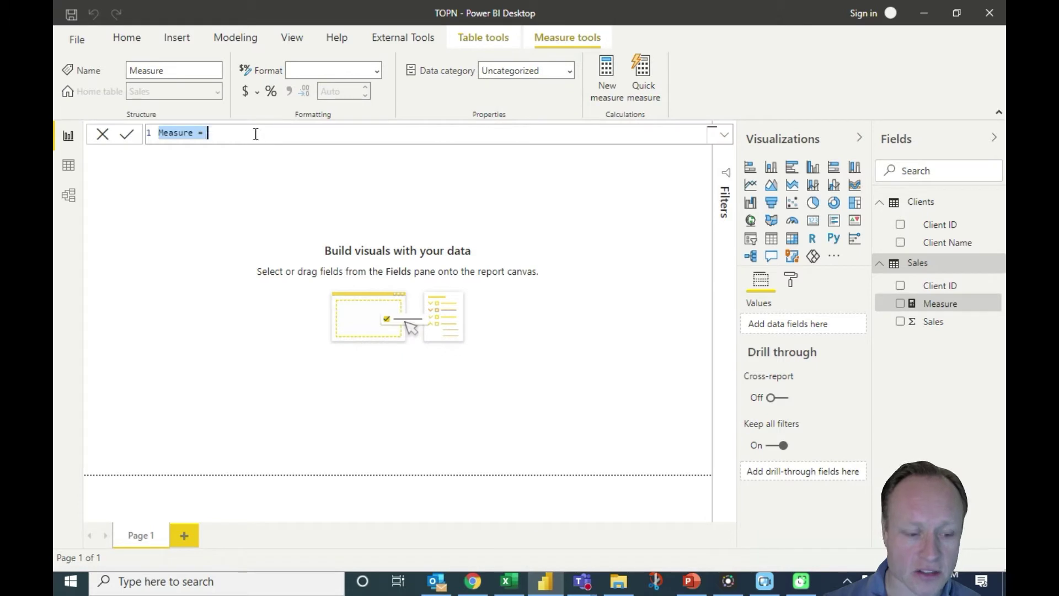
scroll(254, 132, "up", 4)
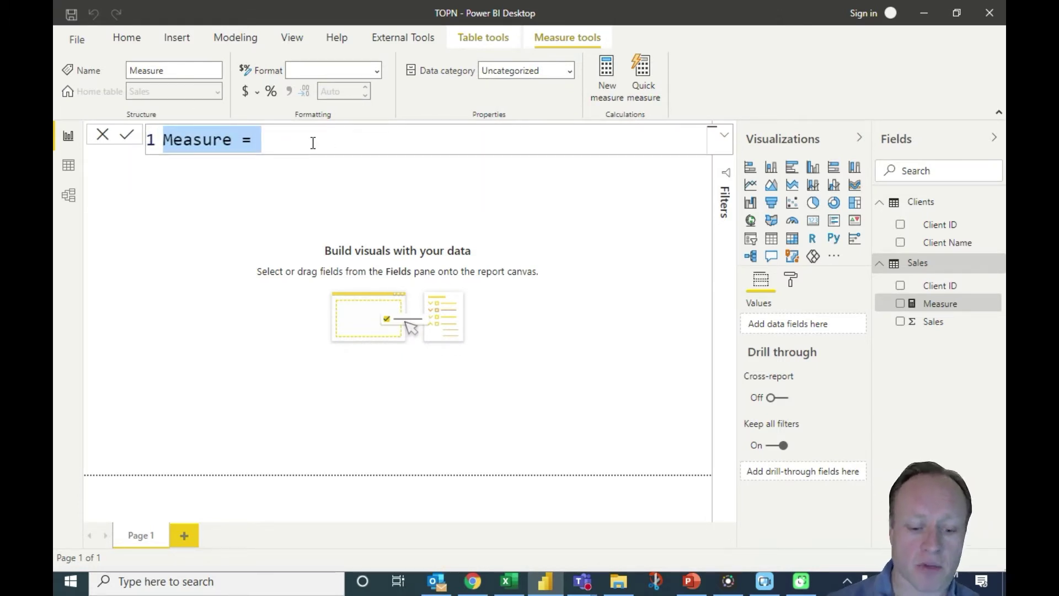
type("Sum Sales =")
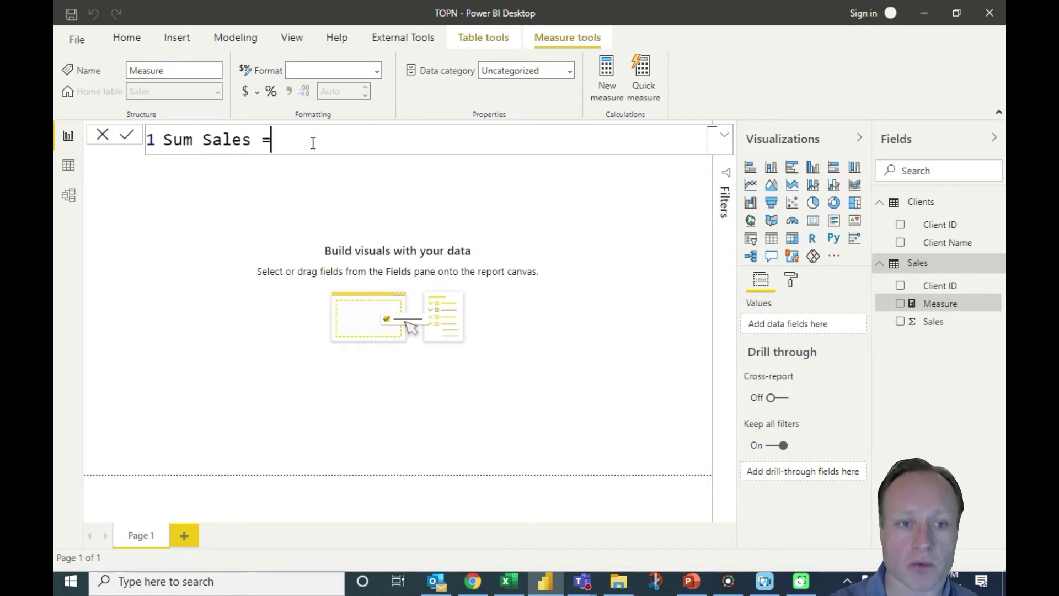
key("shift+Return")
type("sum ( sal")
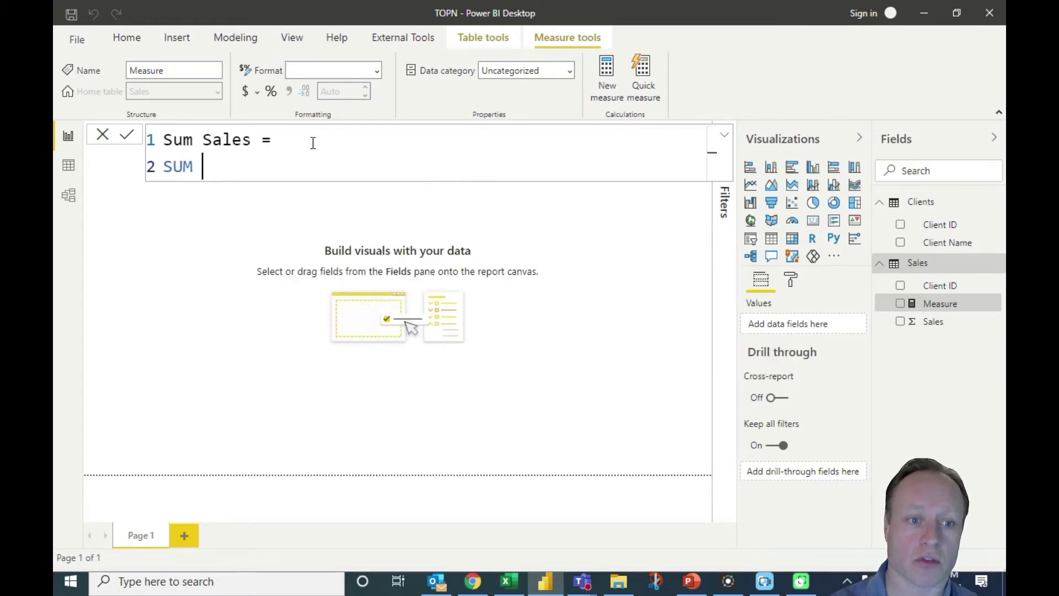
key("Down")
key("Down")
key("Tab")
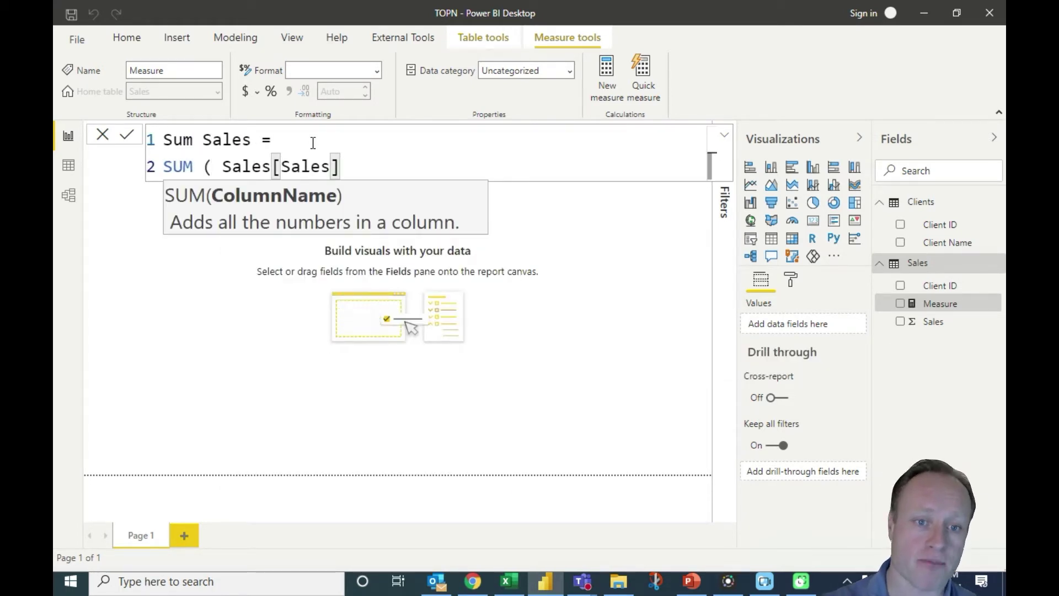
type(")")
key("Return")
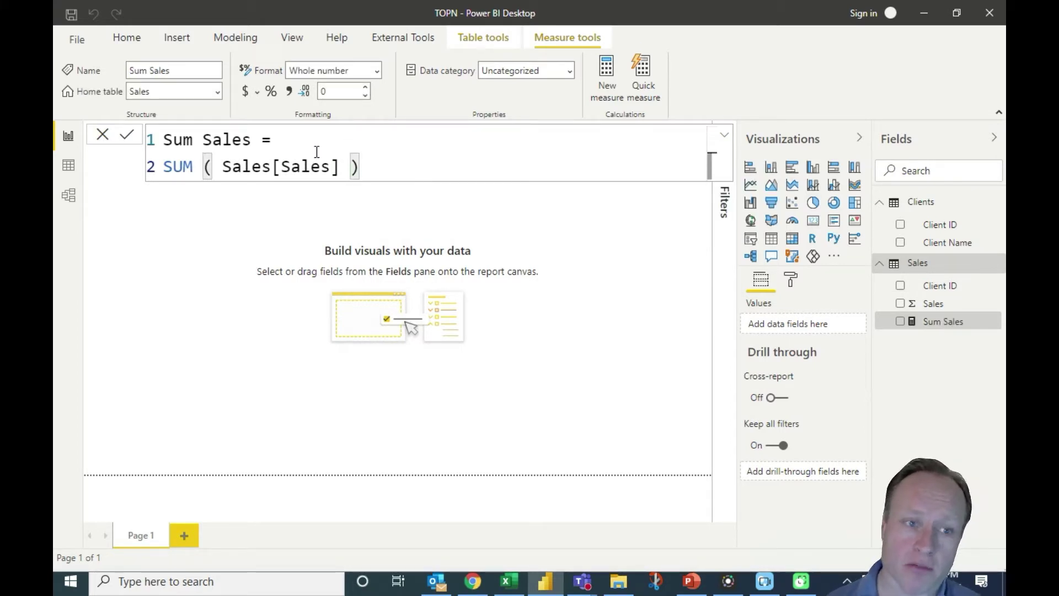
left_click(69, 164)
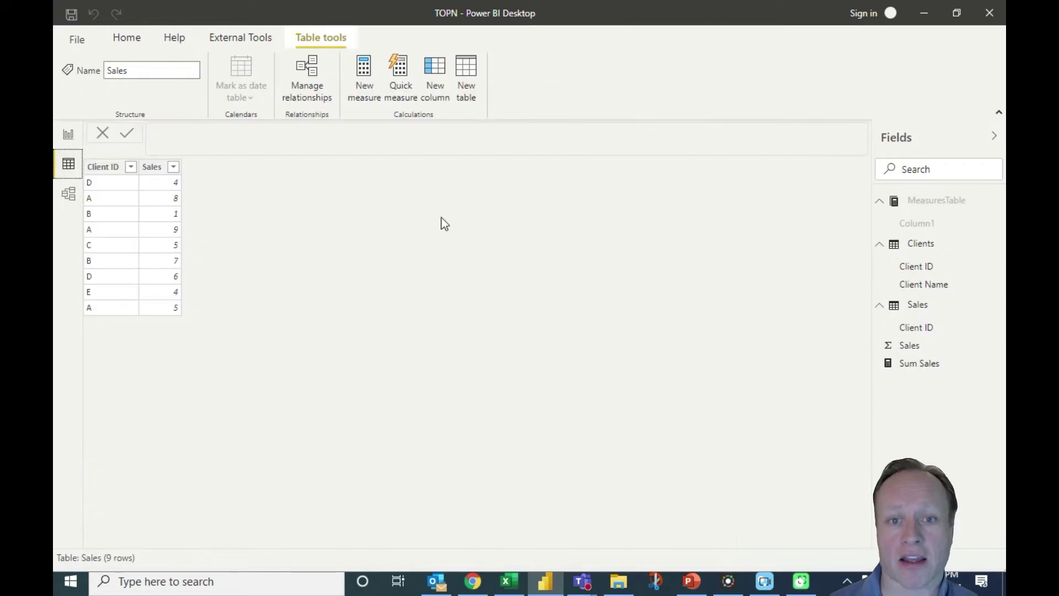
Start a new calculated table named 'Top 1 Client' using the TOPN function
left_click(469, 86)
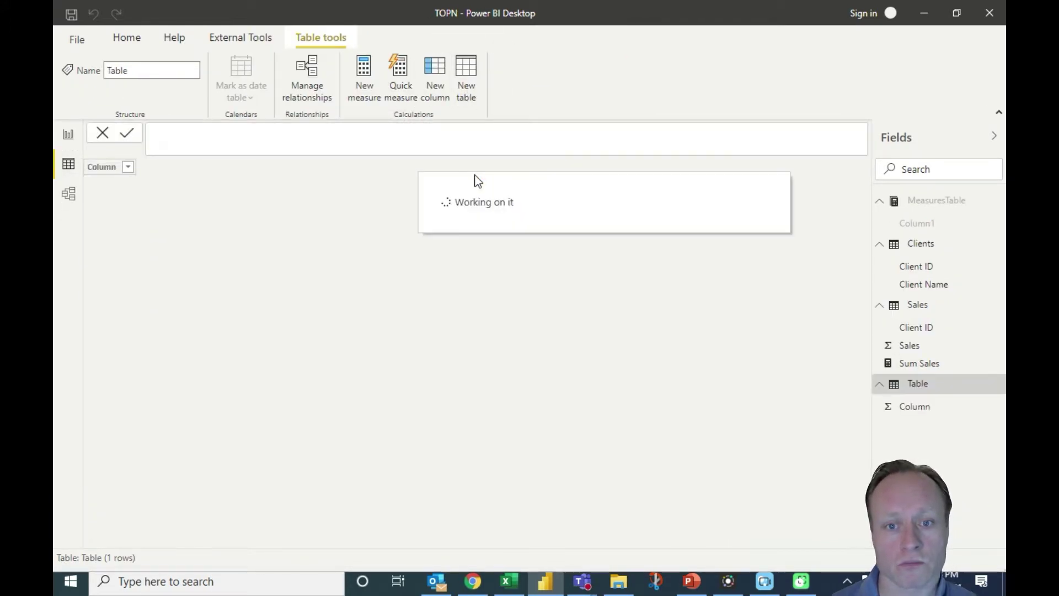
type("Top ")
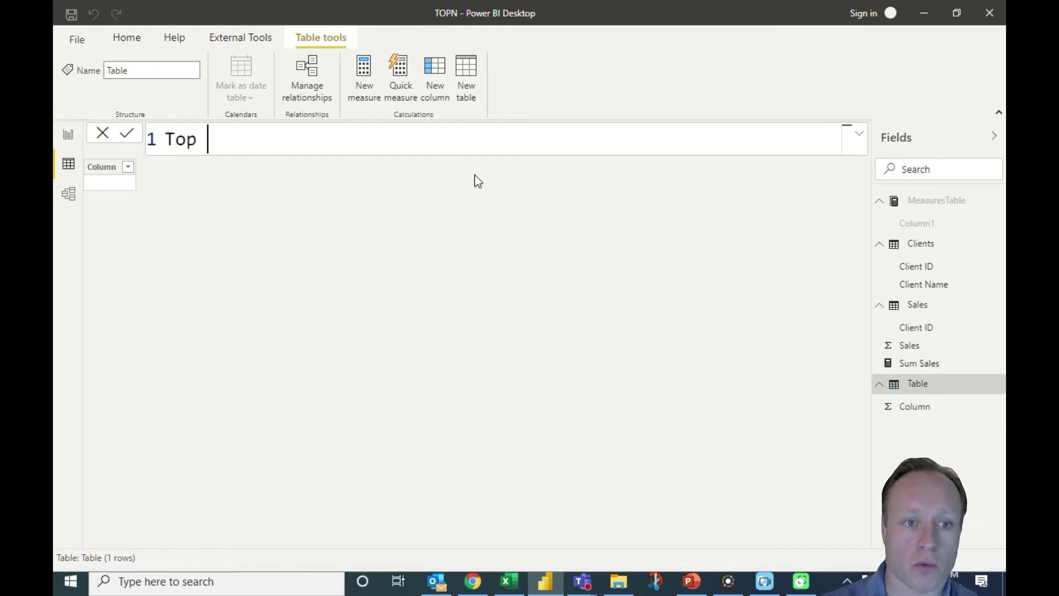
type("1 Clinet")
key("BackSpace")
key("BackSpace")
key("BackSpace")
type("ent")
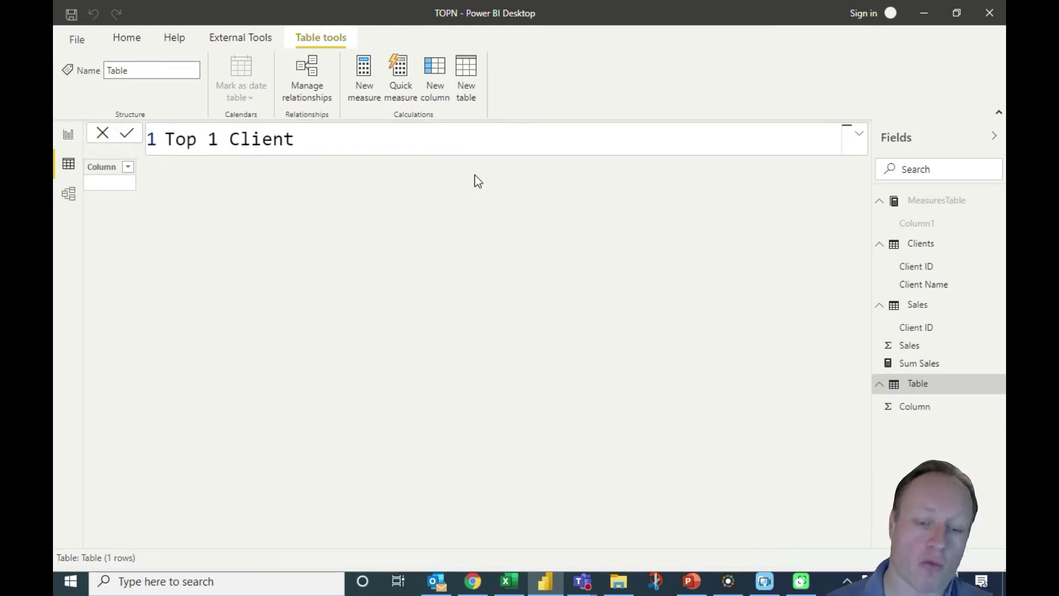
type(" =")
key("shift+Return")
type("top")
key("Tab")
type("(")
key("shift+Return")
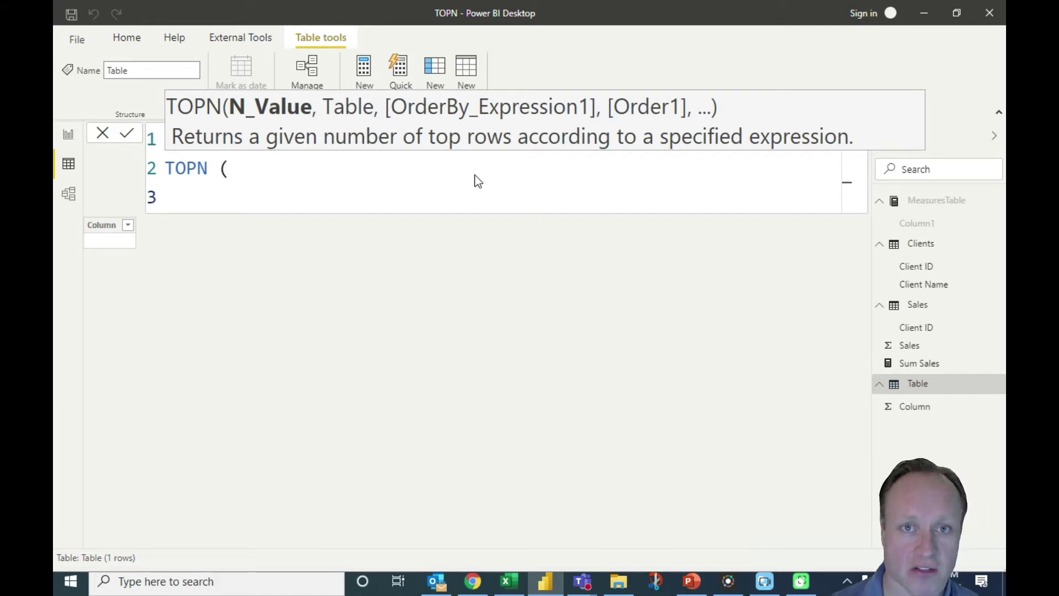
Complete the formula as TOPN(1, Clients, [Sum Sales]) and commit the table
type("1,")
key("Return")
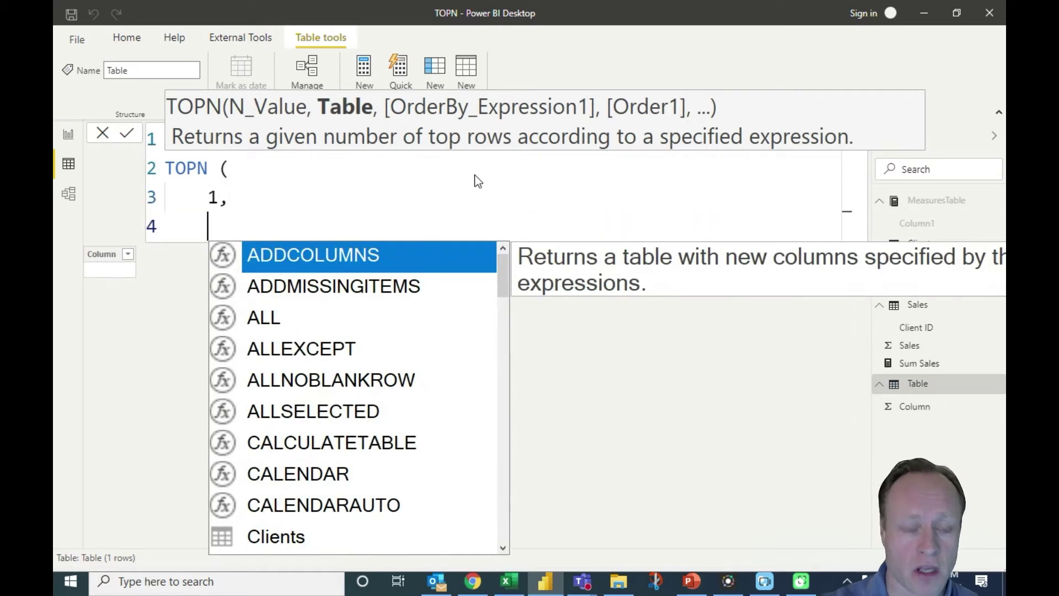
type("clien")
key("Tab")
type(",")
key("Return")
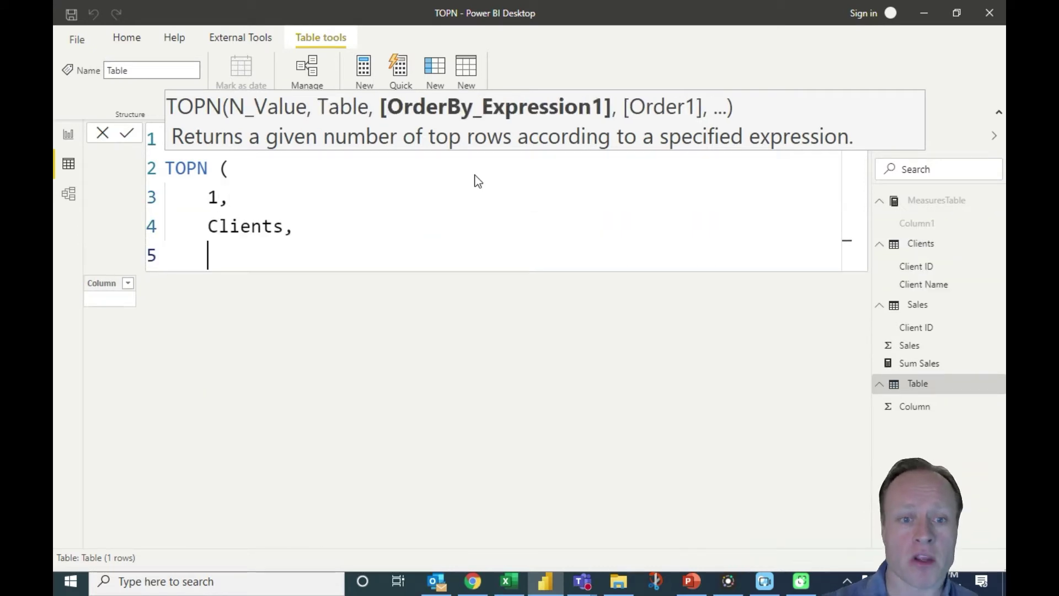
type("sum")
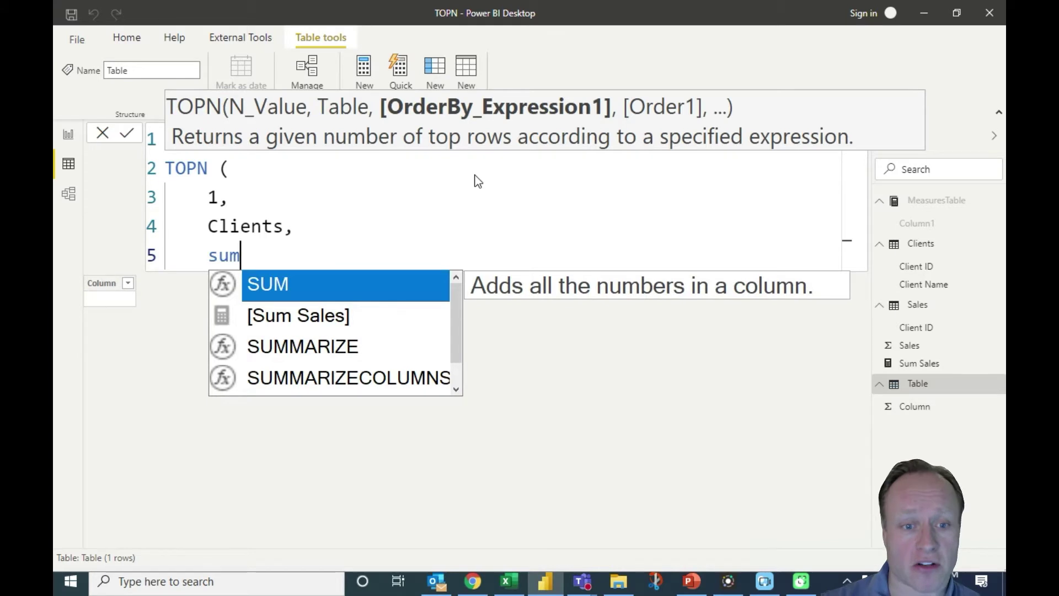
key("Down")
key("Tab")
key("Return")
type(")")
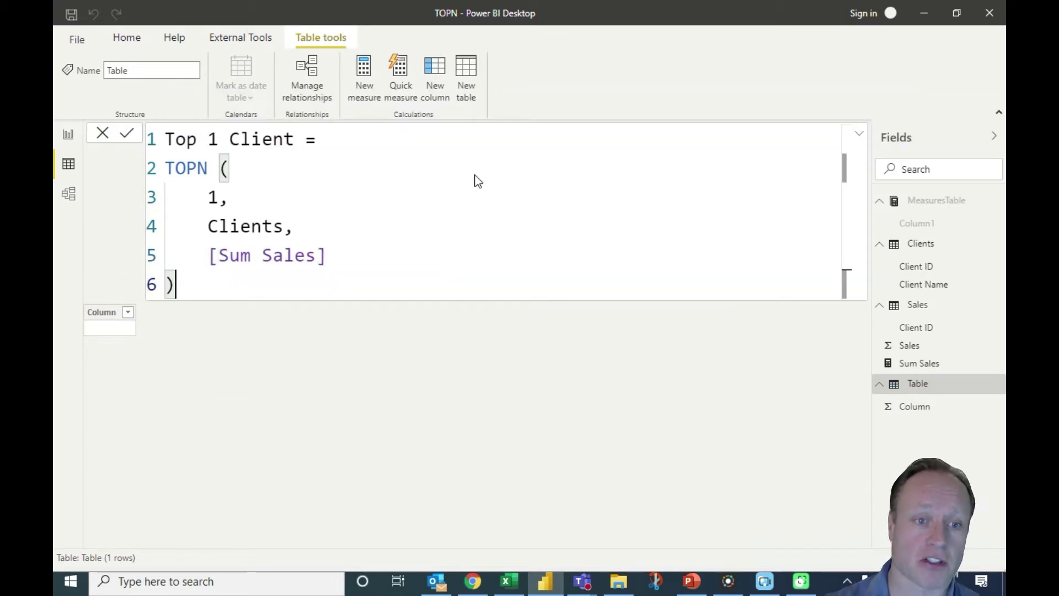
key("Return")
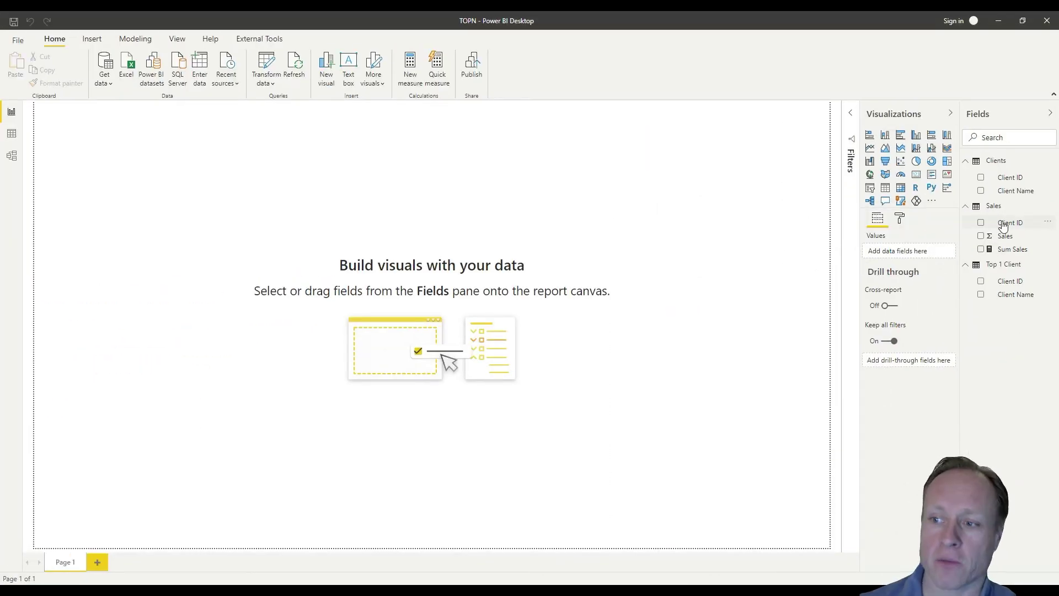
Begin the 'Top 1 Clients Sales' measure as CALCULATE([Sum Sales], ...) in the Sales table
right_click(1003, 225)
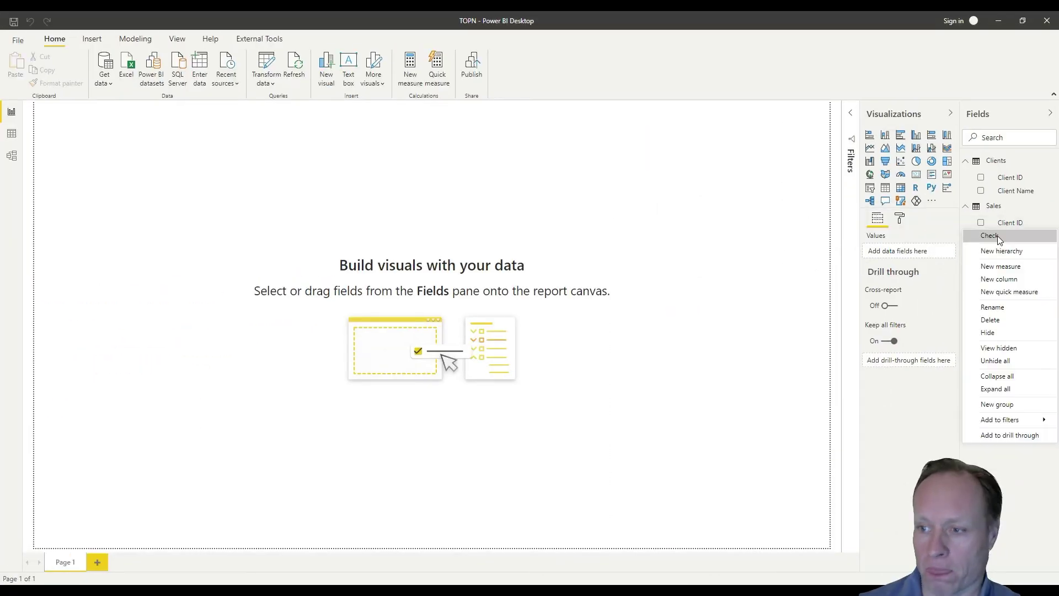
key("Escape")
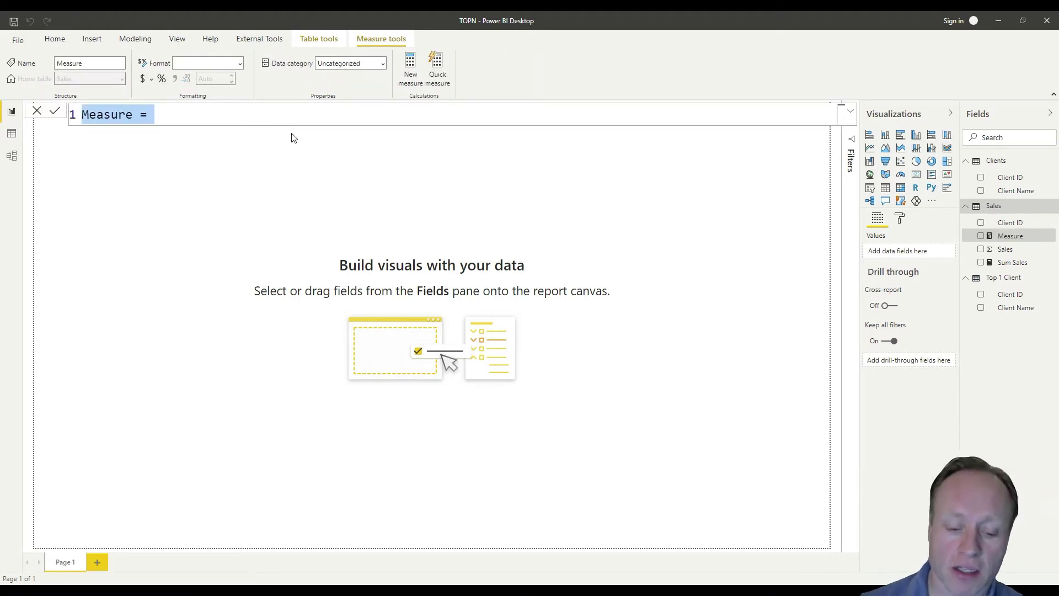
type("Top 1 C")
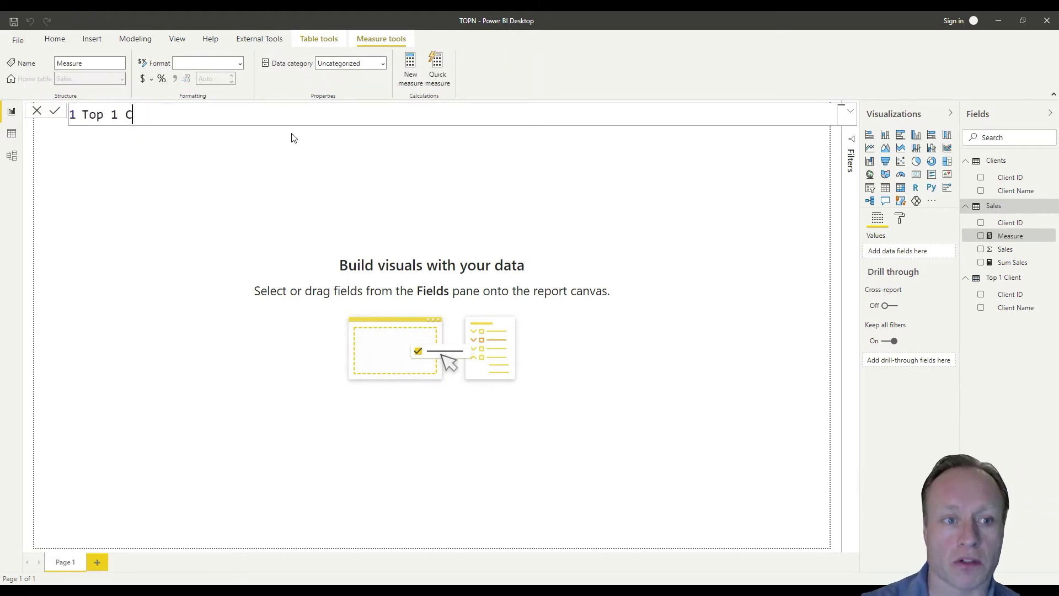
type("lients Sales =")
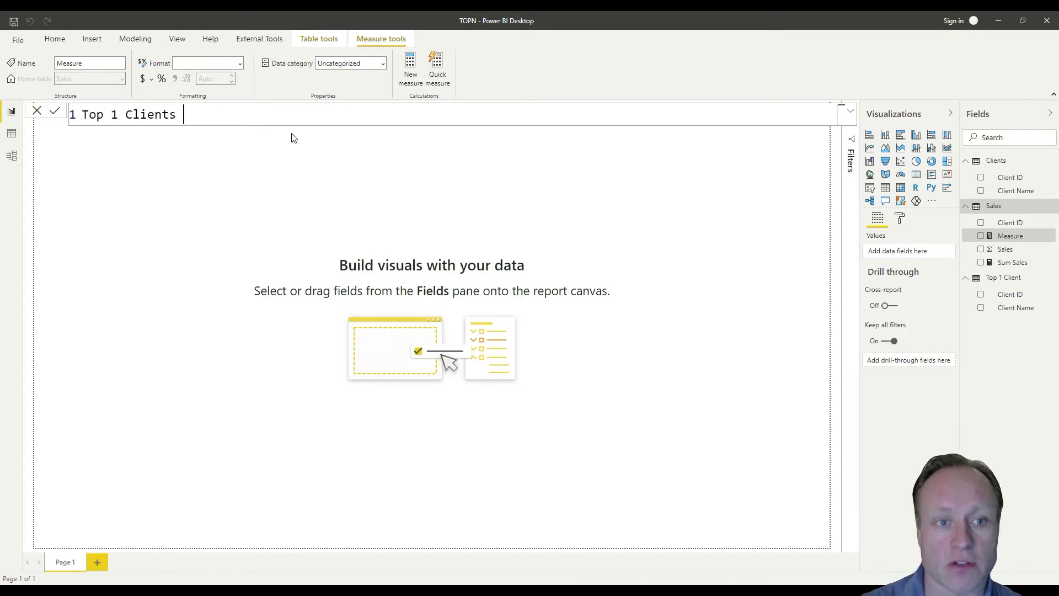
key("shift+Return")
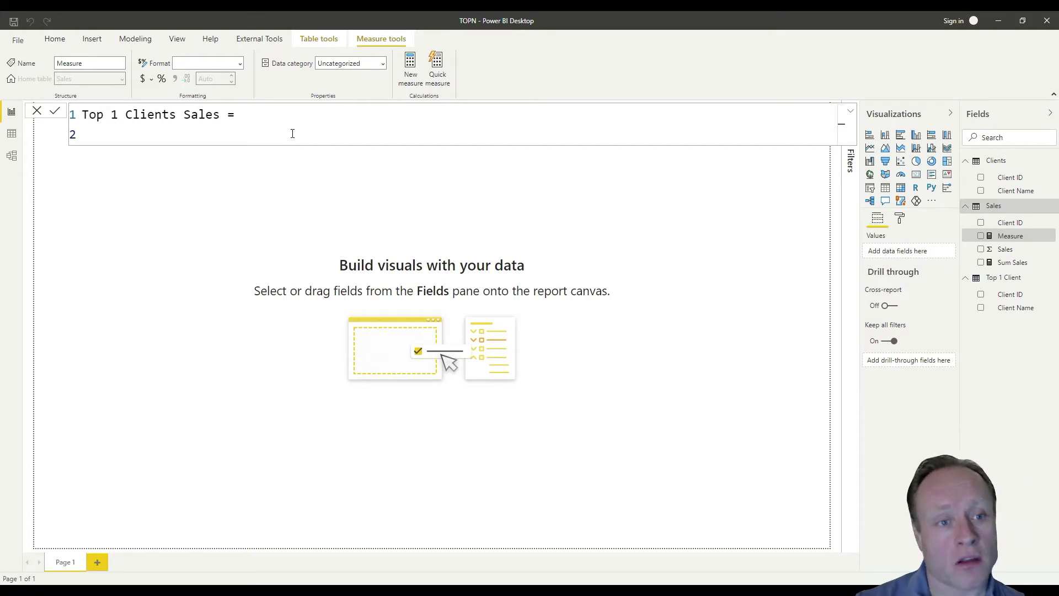
type("cal")
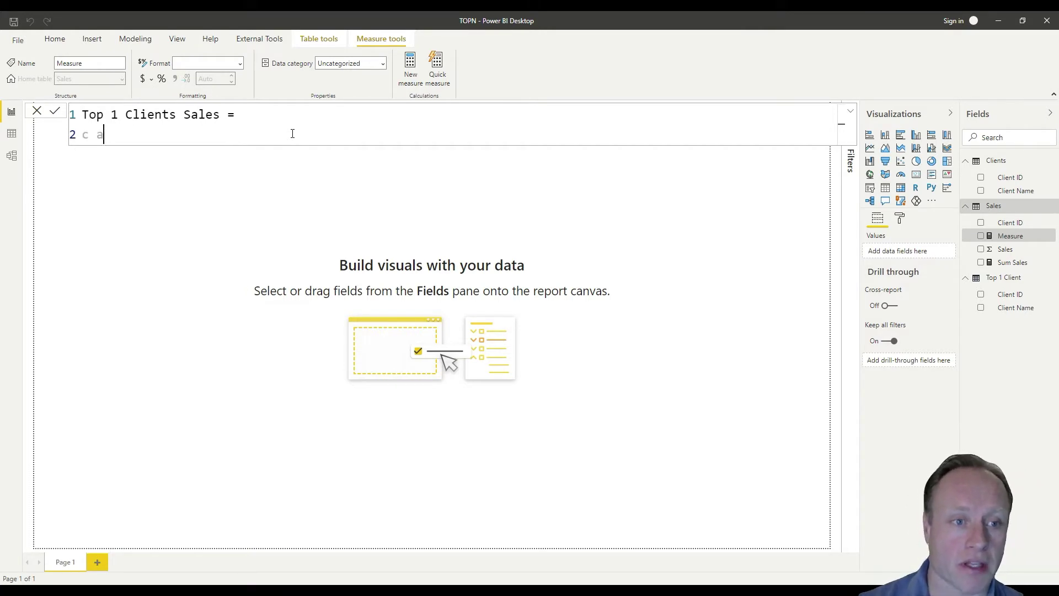
key("Tab")
type("(")
key("shift+Return")
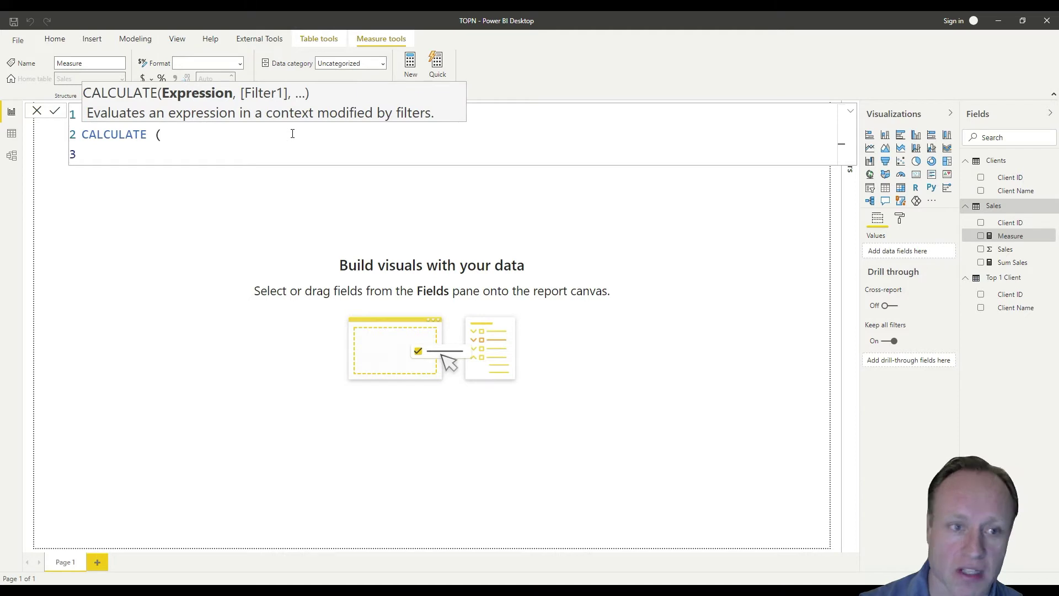
type("[su")
key("Tab")
type(",")
key("shift+Return")
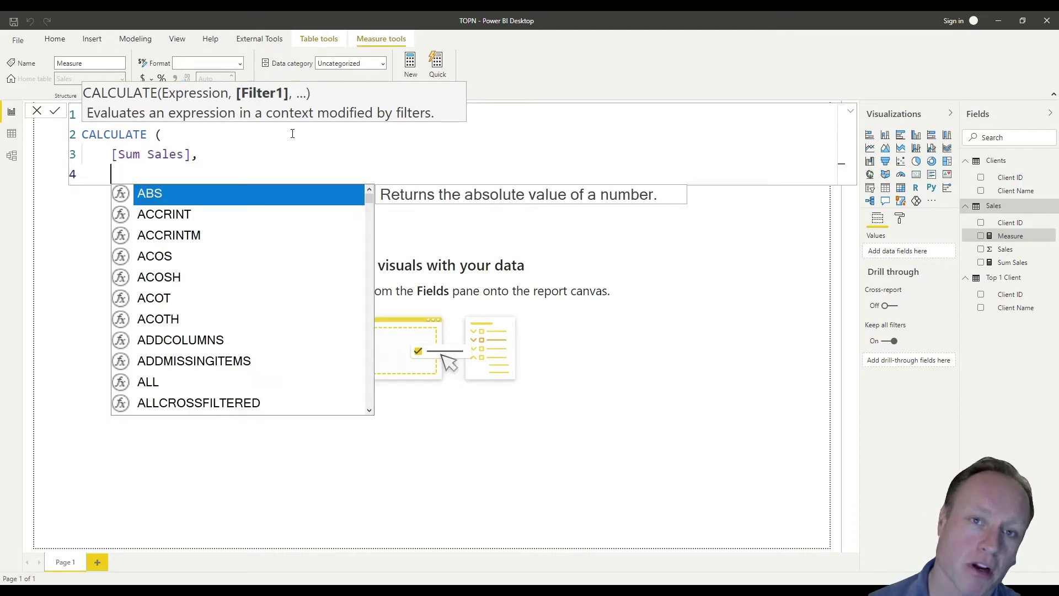
Add the TOPN(1, Clients, [Sum Sales]) filter argument, close both calls, and commit the measure
type("top")
key("Tab")
key("BackSpace")
key("BackSpace")
key("BackSpace")
key("BackSpace")
key("BackSpace")
key("BackSpace")
key("BackSpace")
key("BackSpace")
key("BackSpace")
key("BackSpace")
key("BackSpace")
key("BackSpace")
key("BackSpace")
key("BackSpace")
type("t")
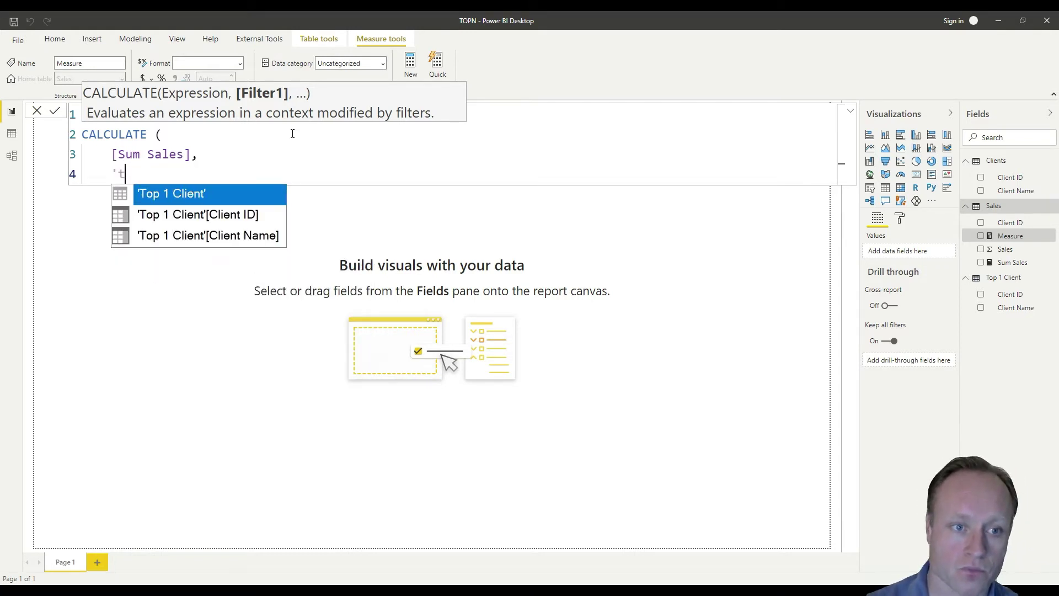
type("opn")
key("Tab")
type("(")
key("Return")
key("Tab")
type("1,")
key("Return")
type("cl")
key("Tab")
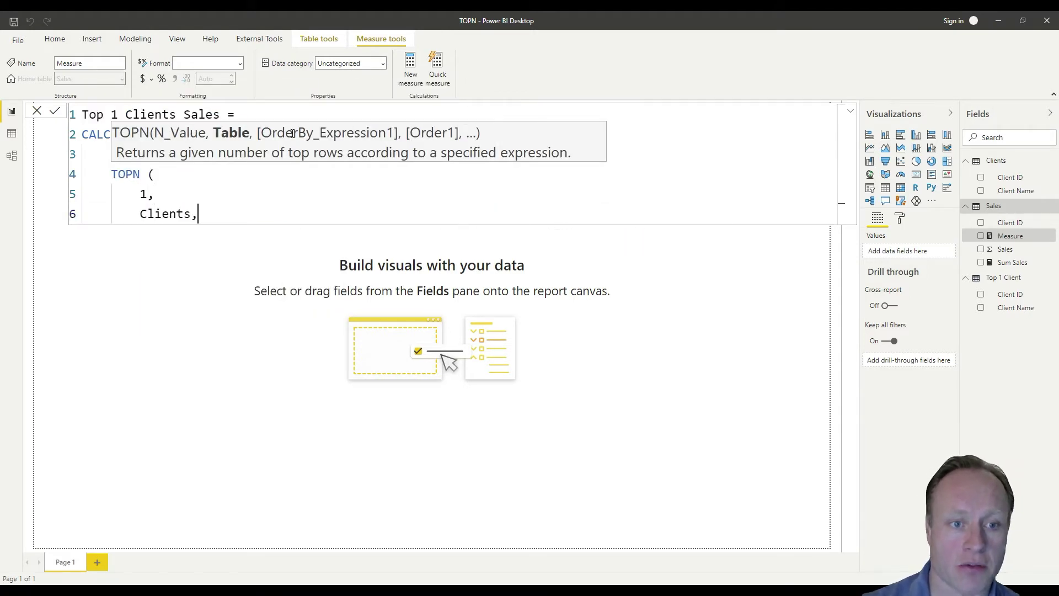
type(",")
key("Return")
type("[Sum Sales]")
key("Return")
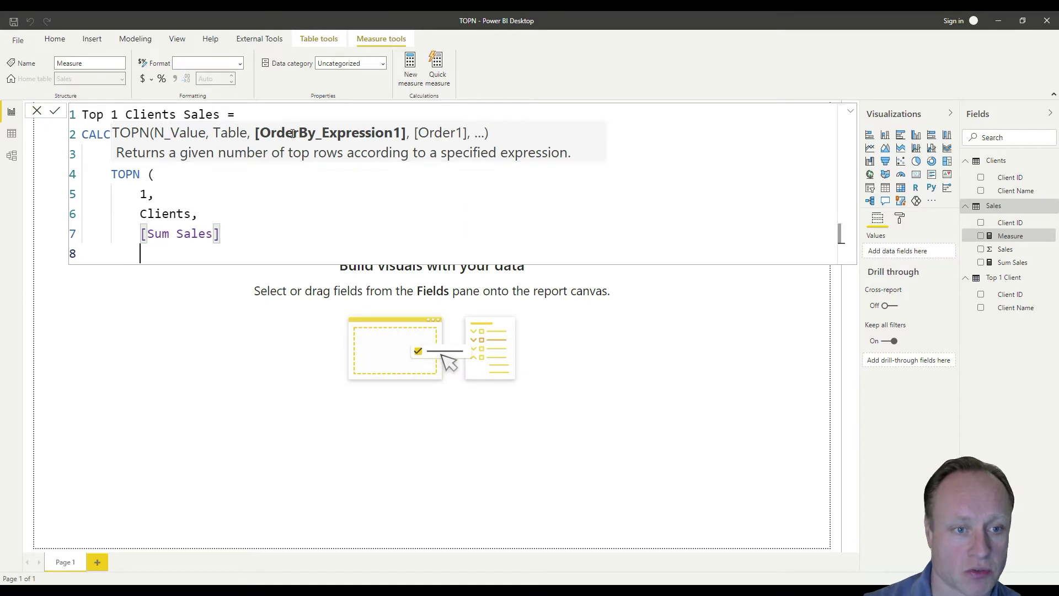
key("shift+Tab")
type(")")
key("Return")
key("shift+Tab")
type(")")
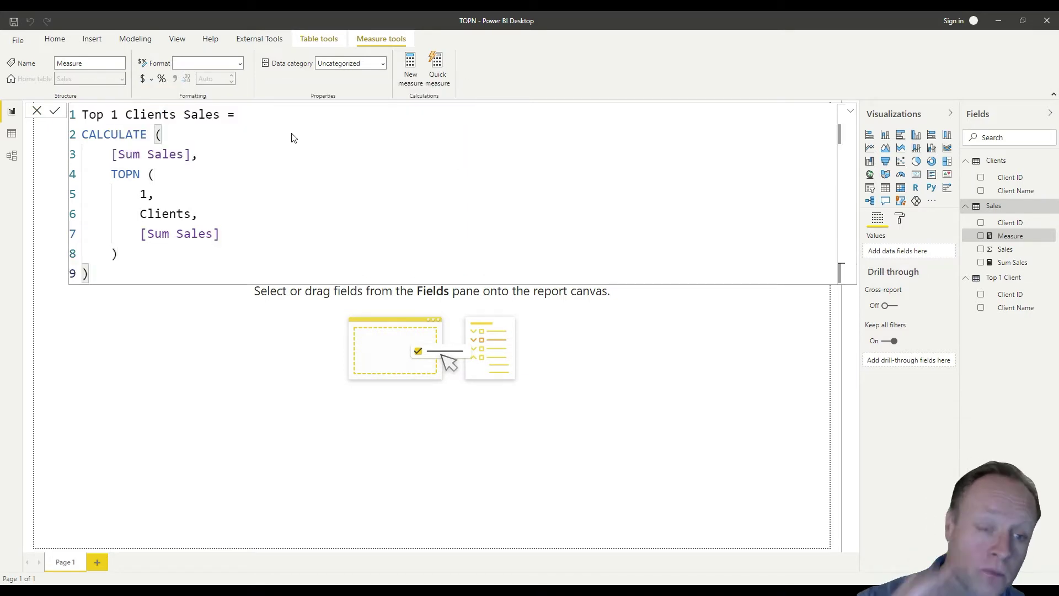
key("Return")
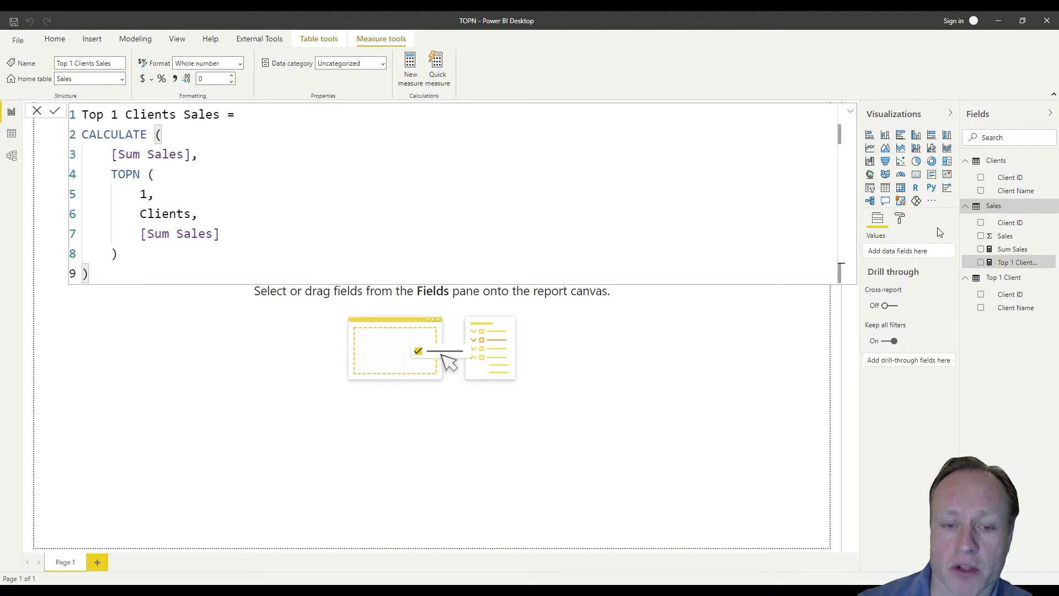
Add a matrix of Client Name with Sum Sales and Top 1 Clients Sales, totalling 49 and 22
left_click(50, 131)
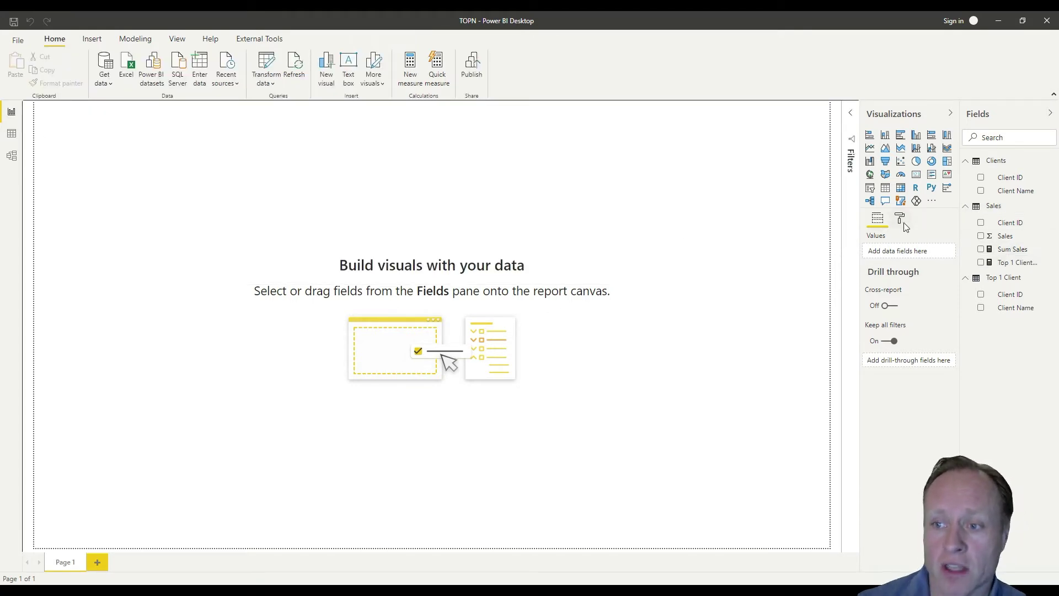
left_click(900, 188)
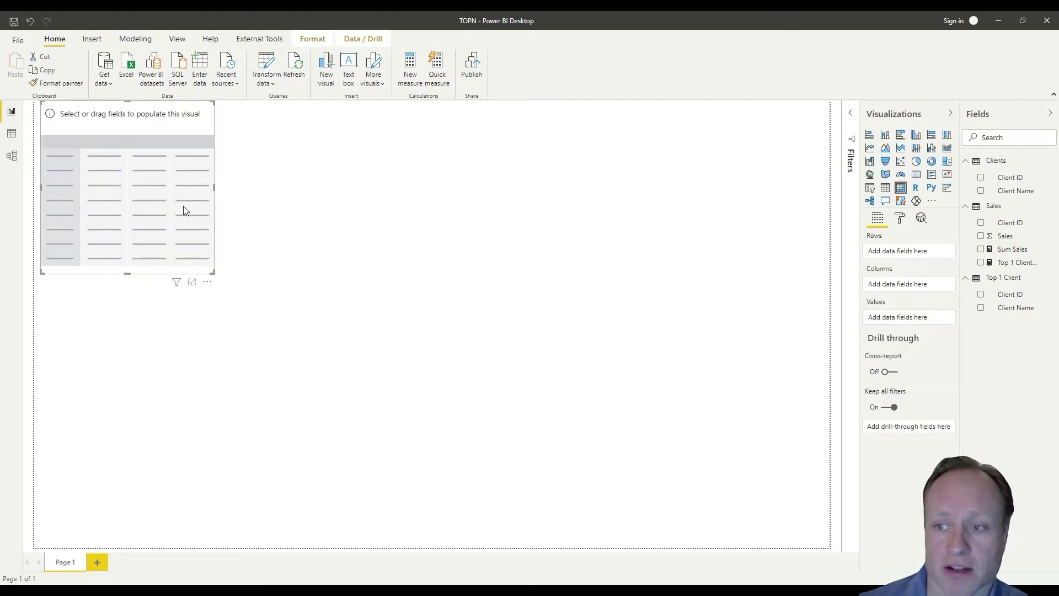
left_click(981, 191)
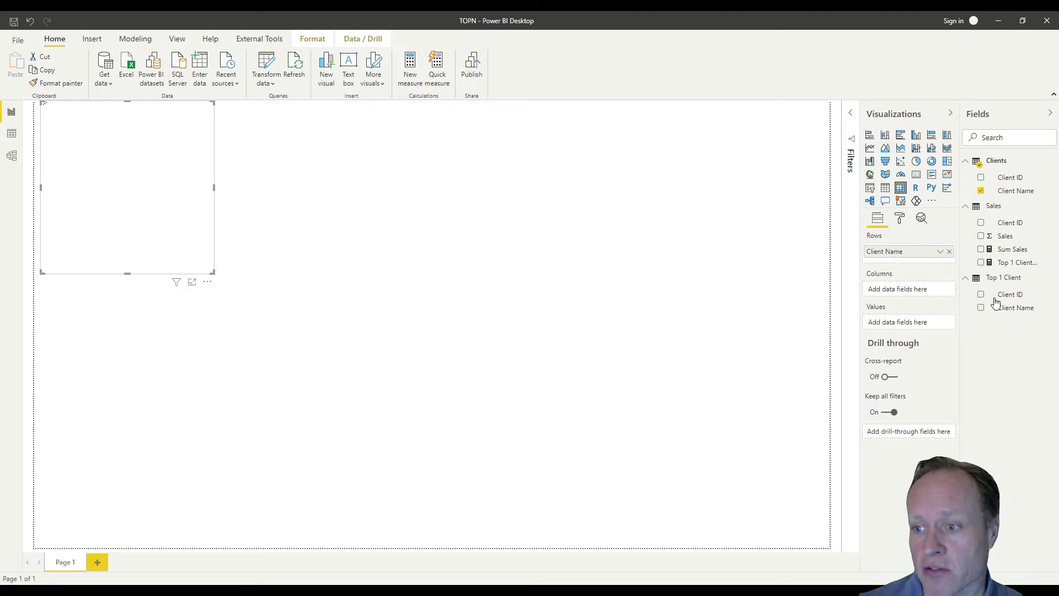
left_click(981, 249)
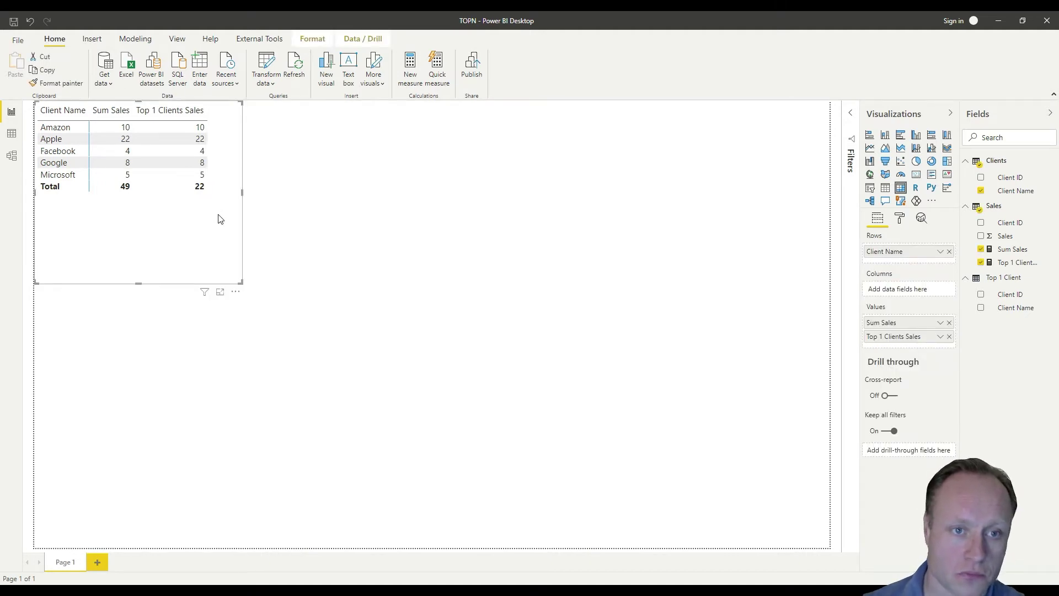
left_click(270, 218)
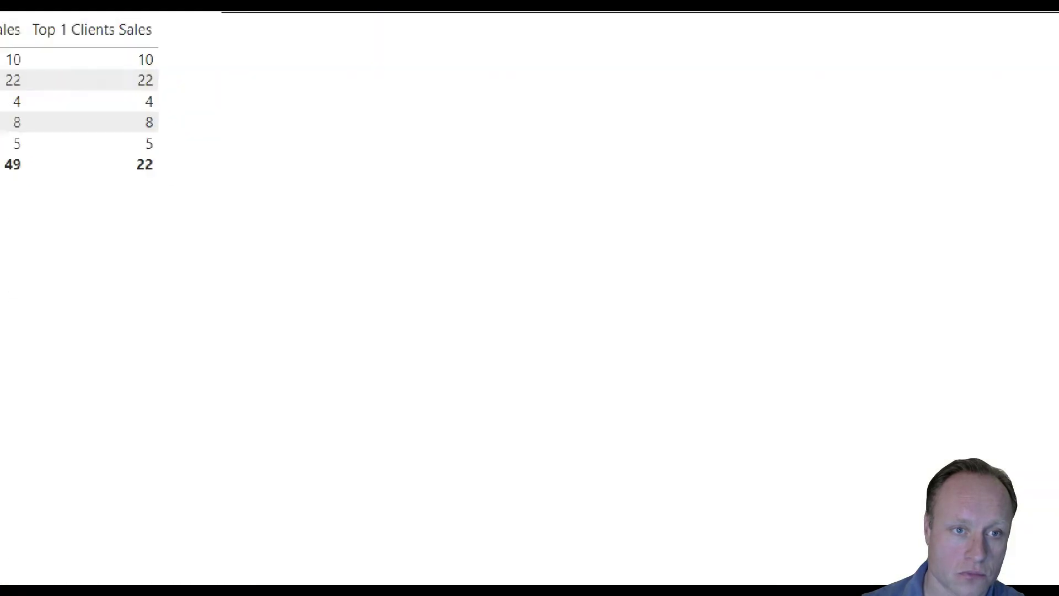